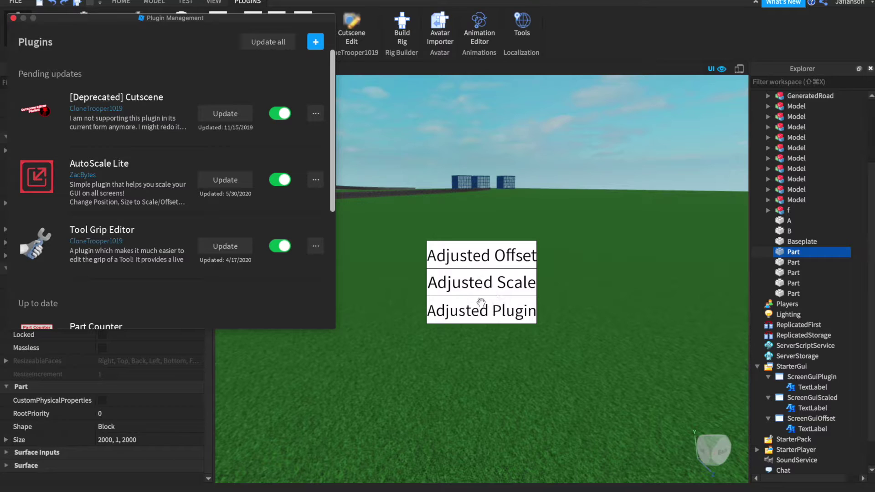
# Close the Plugin Management window to reveal the Adjusted Offset, Scale and Plugin labels.
pyautogui.click(610, 301)
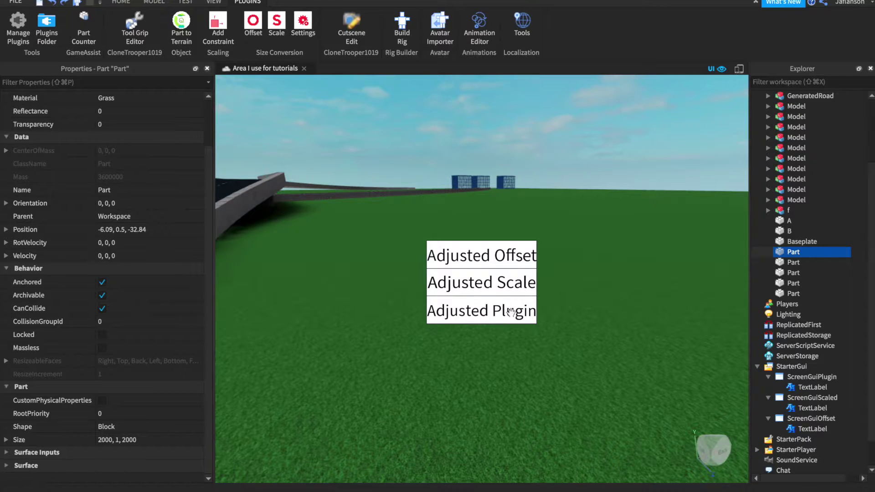
# Preview the labels as Xbox One 1920x1080, turn emulation off, and select Adjusted Offset.
pyautogui.click(739, 69)
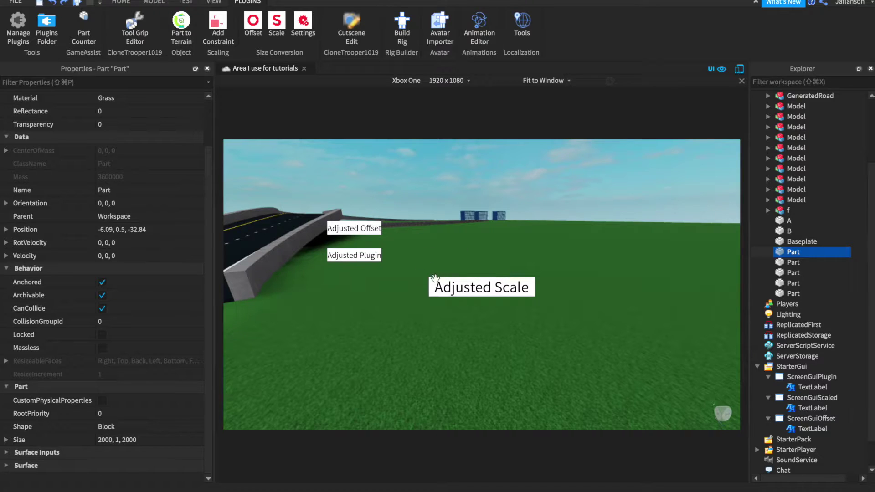
pyautogui.click(739, 69)
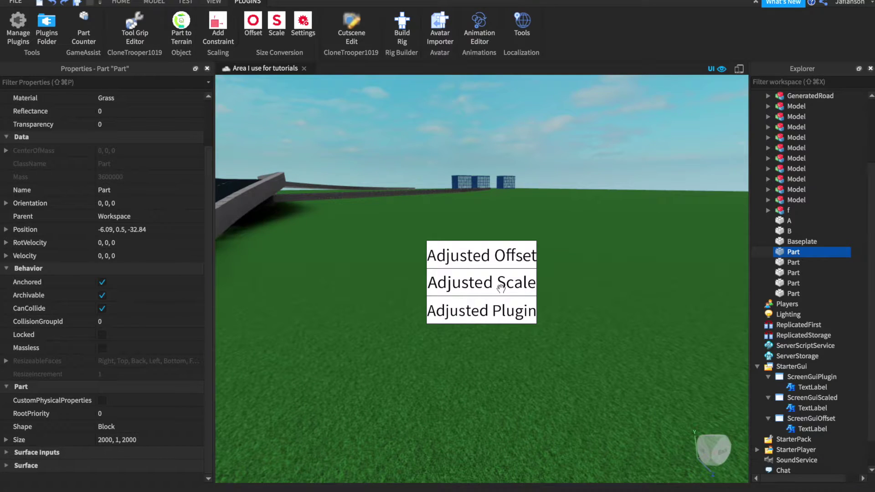
pyautogui.click(501, 256)
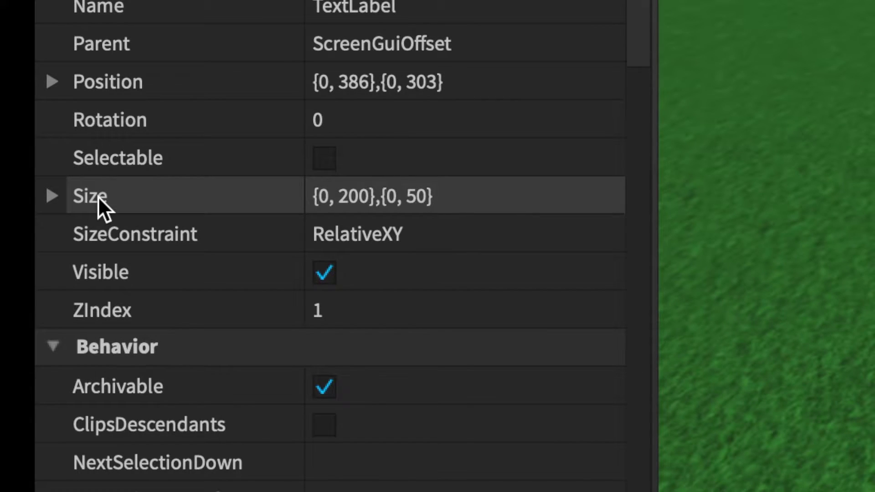
pyautogui.click(50, 82)
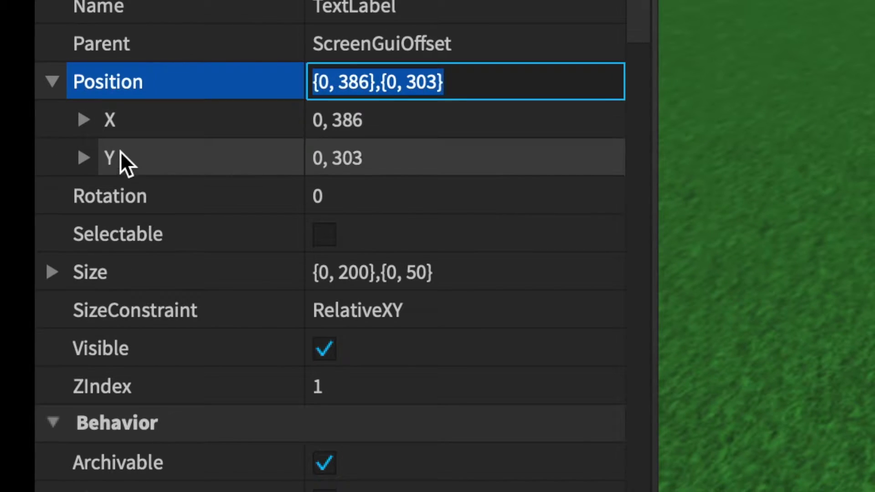
pyautogui.click(89, 123)
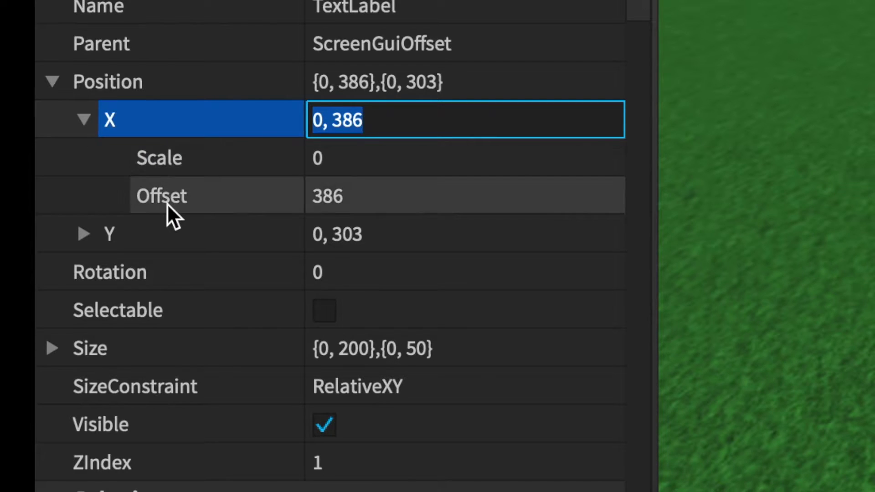
pyautogui.click(364, 170)
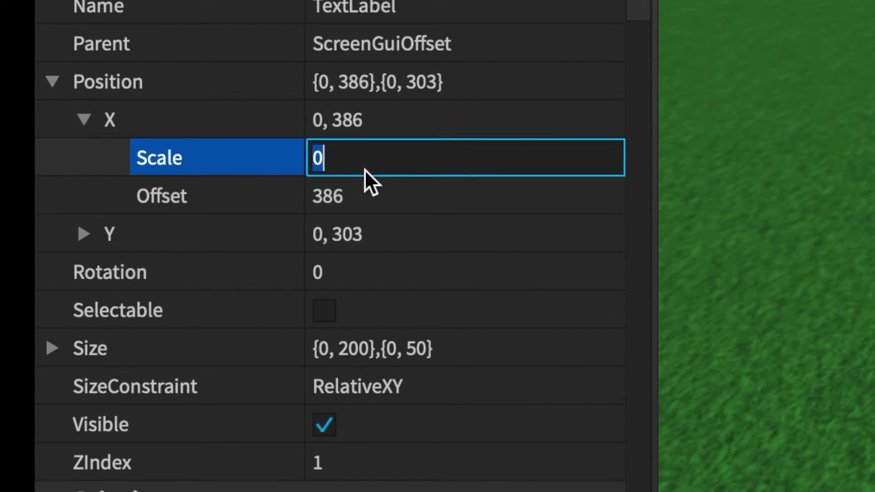
pyautogui.click(373, 205)
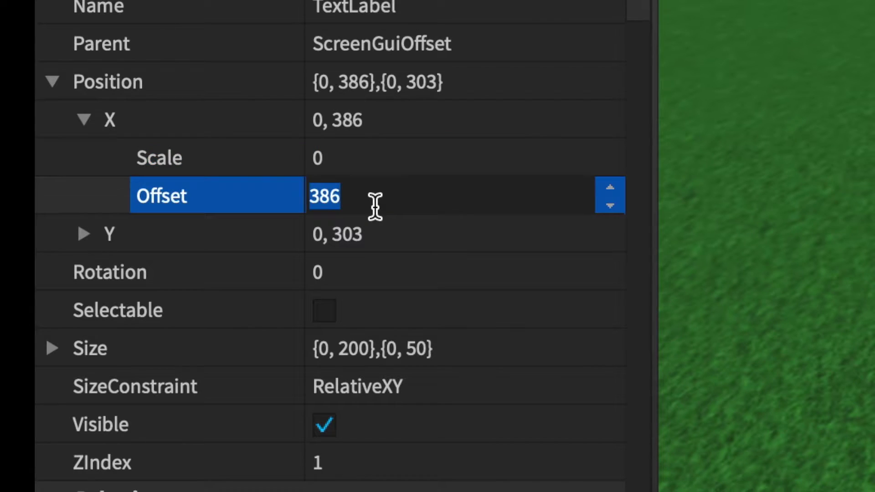
pyautogui.click(81, 236)
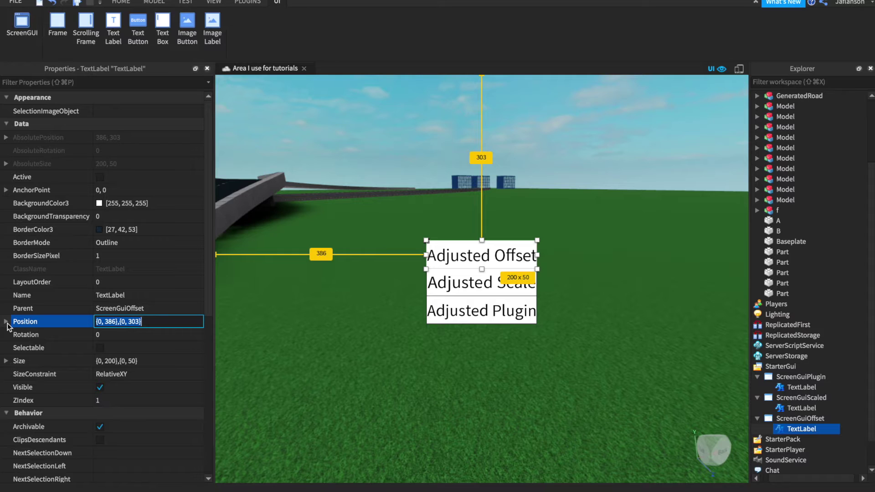
# Expand the Offset label's Size to confirm X offset 200 and Y offset 50, then show Plugins.
pyautogui.click(6, 360)
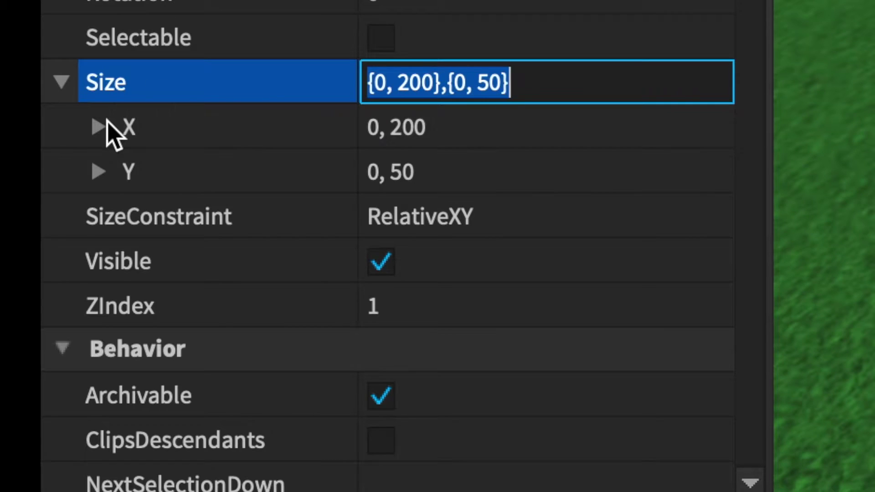
pyautogui.click(18, 372)
pyautogui.click(98, 260)
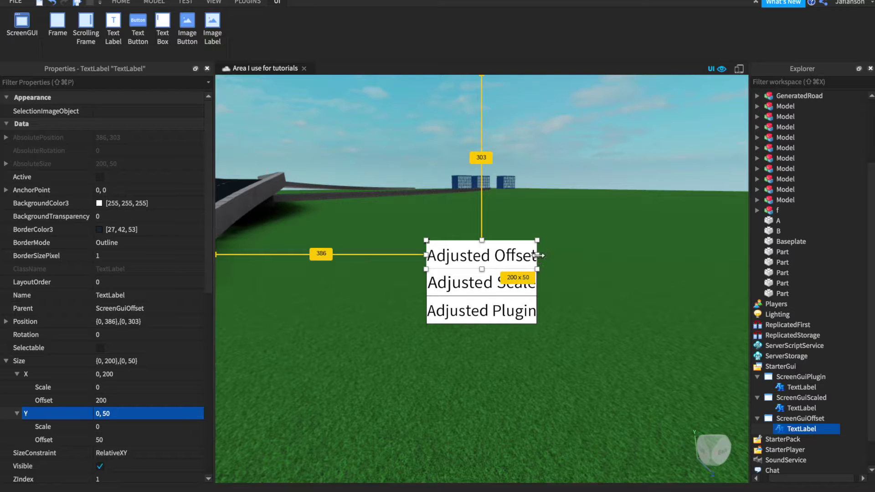
pyautogui.moveTo(538, 255)
pyautogui.mouseDown()
pyautogui.moveTo(663, 249)
pyautogui.moveTo(537, 250)
pyautogui.mouseUp()
pyautogui.click(247, 2)
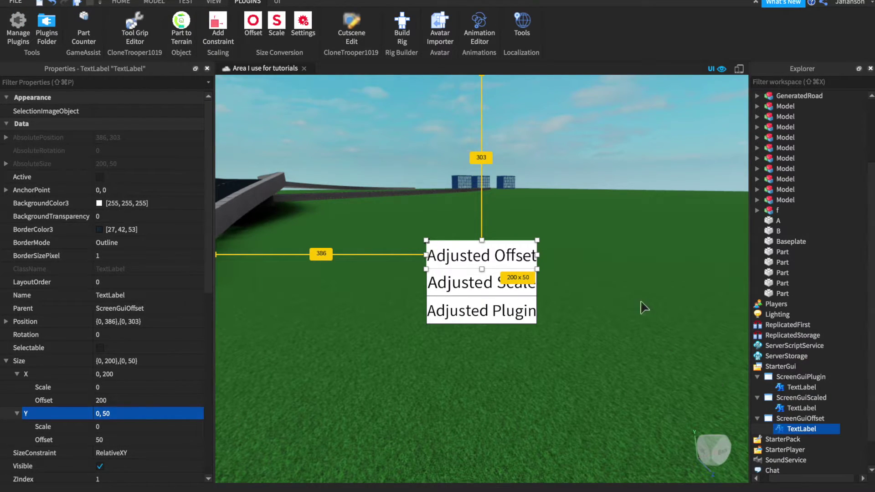
# Preview the labels on iPhone 4S, iPhone X, iPad 2, HD 1080 and Xbox One, then stop emulating.
pyautogui.click(738, 70)
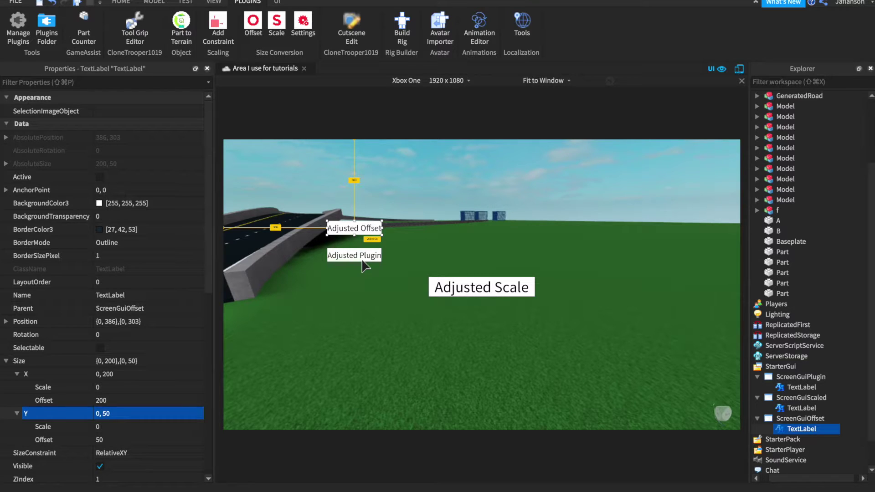
pyautogui.click(447, 80)
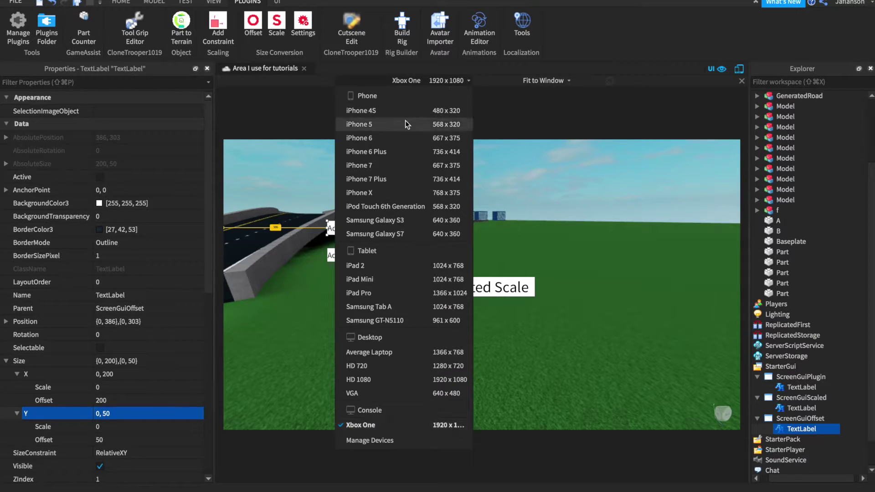
pyautogui.click(386, 114)
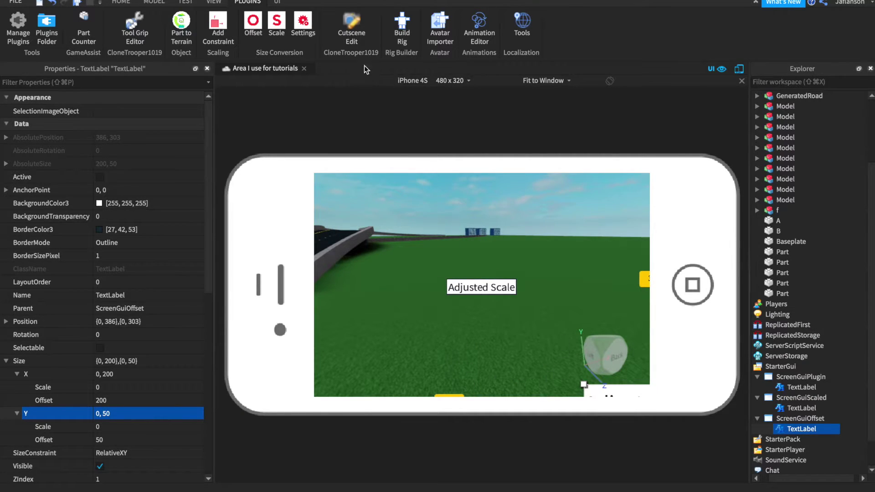
pyautogui.click(381, 78)
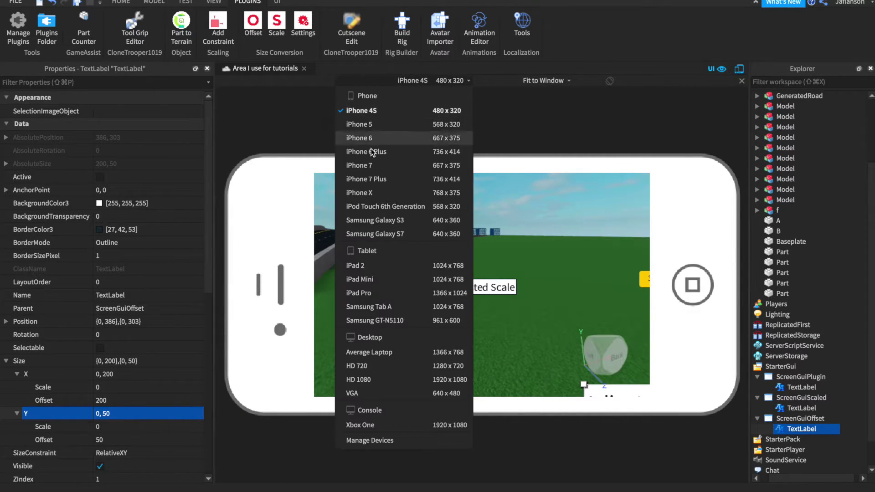
pyautogui.click(364, 194)
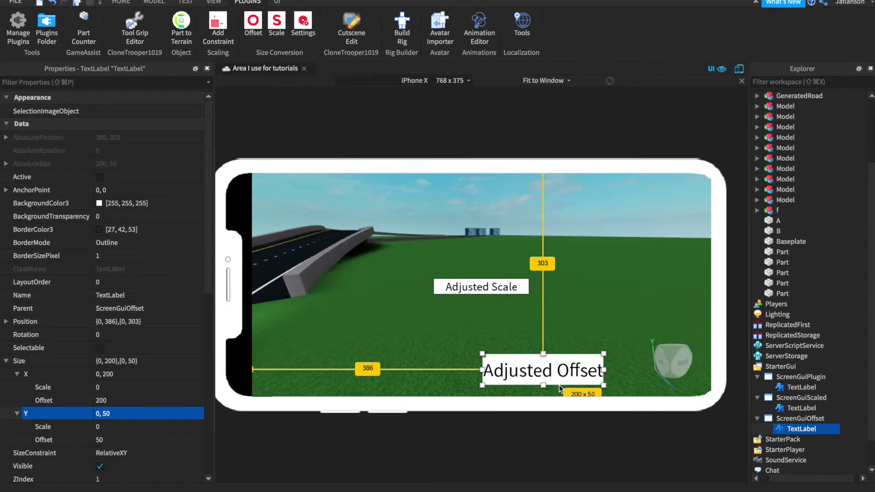
pyautogui.click(398, 81)
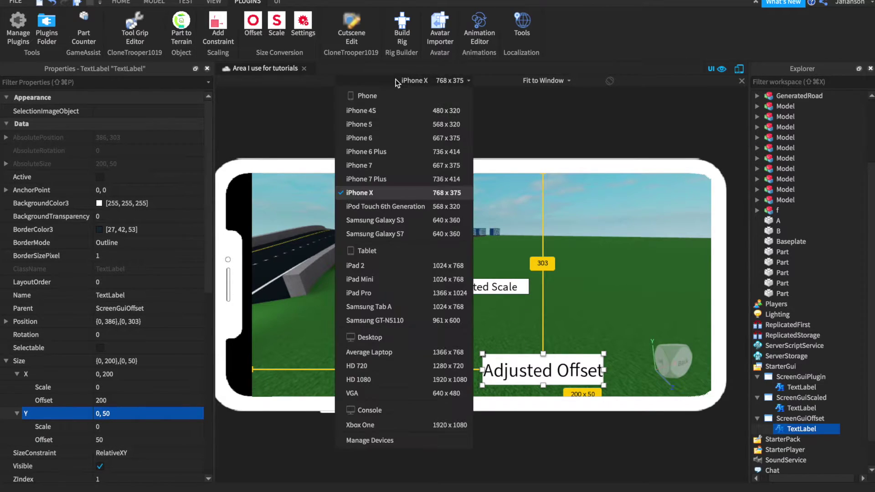
pyautogui.click(364, 267)
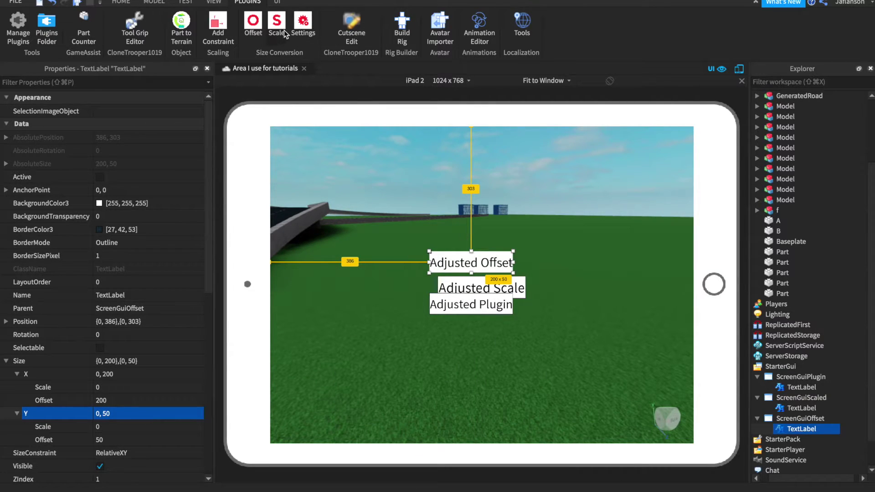
pyautogui.click(422, 81)
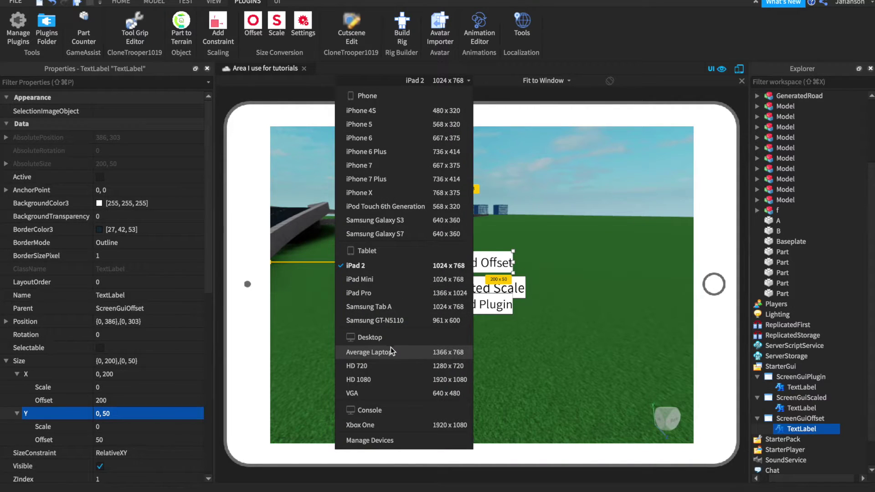
pyautogui.click(375, 376)
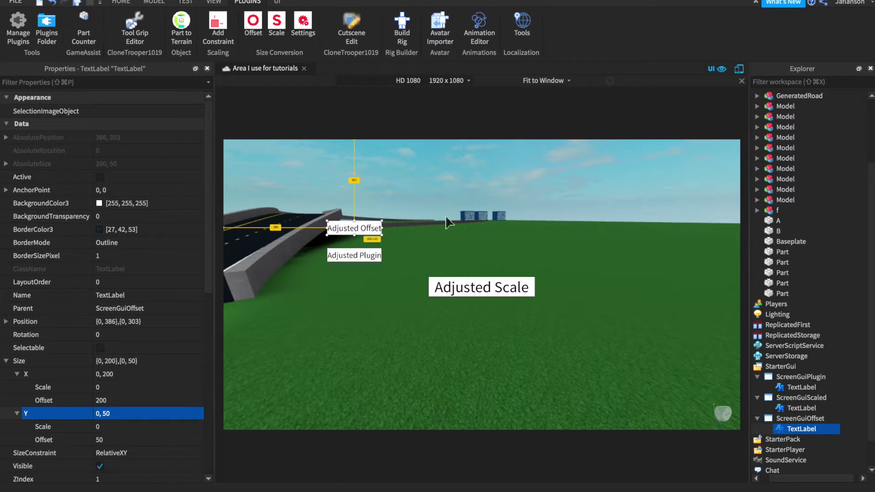
pyautogui.click(407, 80)
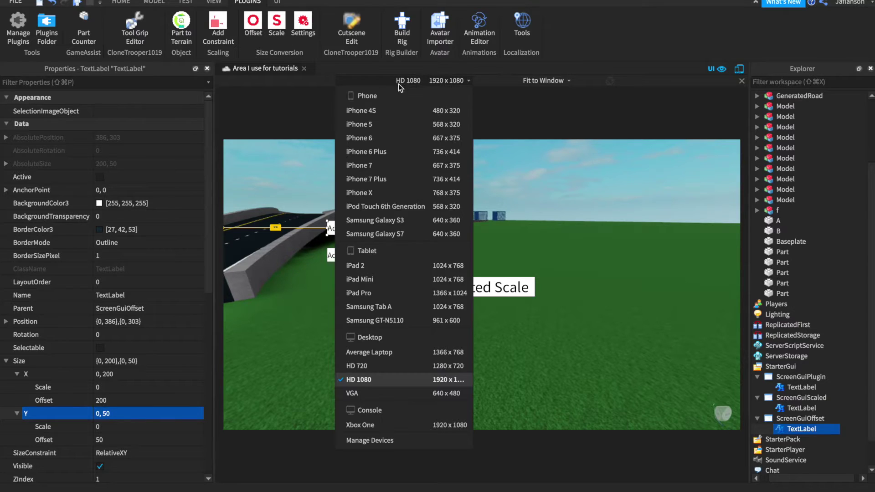
pyautogui.click(378, 426)
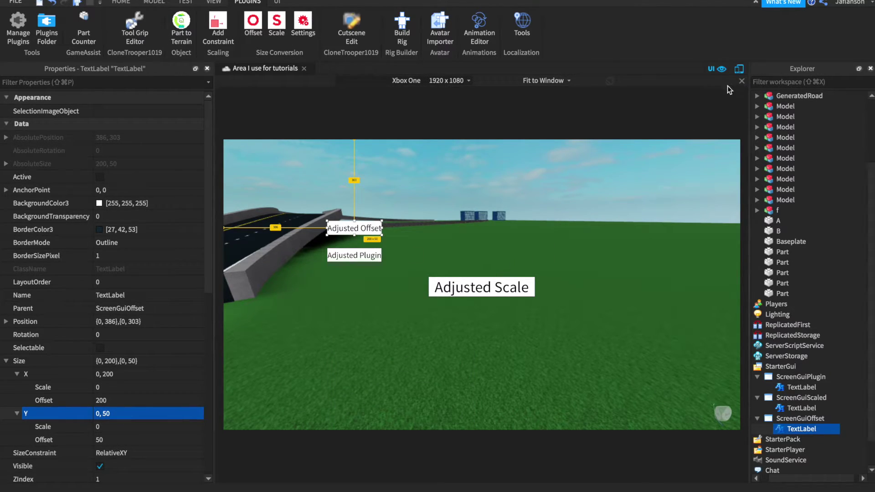
pyautogui.click(738, 68)
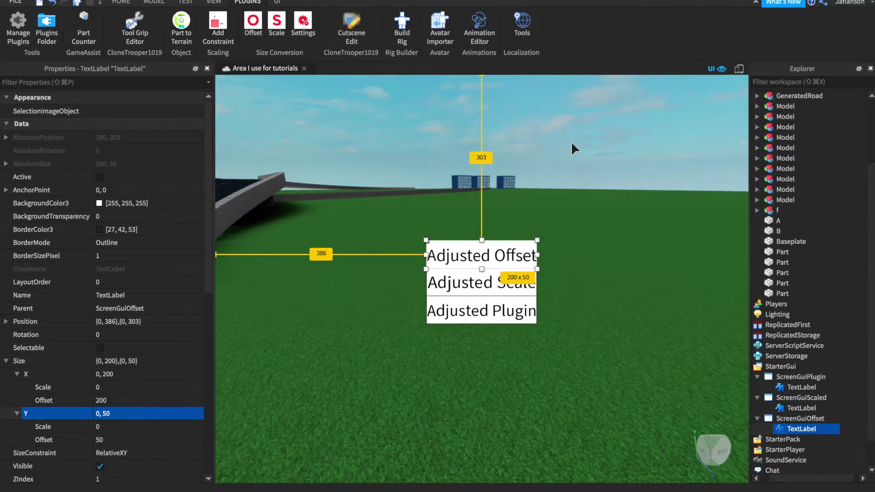
# Preview the labels on iPhone 4S and iPod Touch 6th Generation, then select Adjusted Plugin.
pyautogui.click(738, 69)
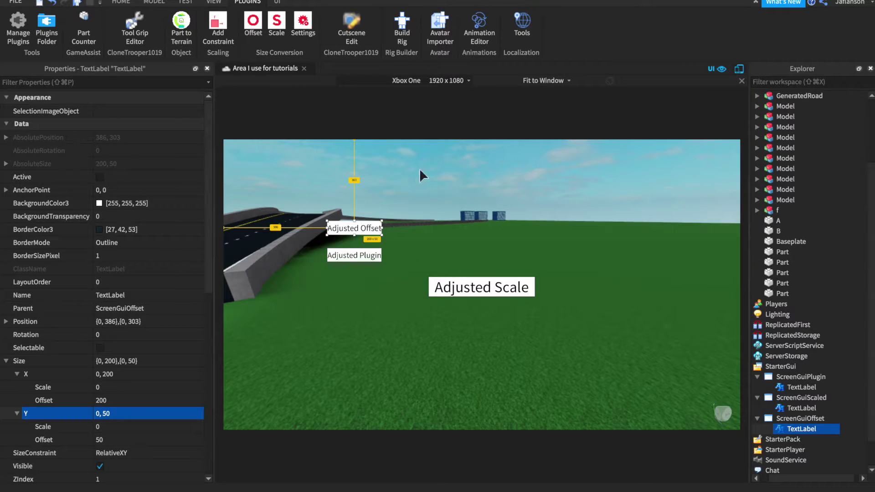
pyautogui.click(417, 85)
pyautogui.click(383, 111)
pyautogui.click(411, 80)
pyautogui.click(357, 208)
pyautogui.click(738, 69)
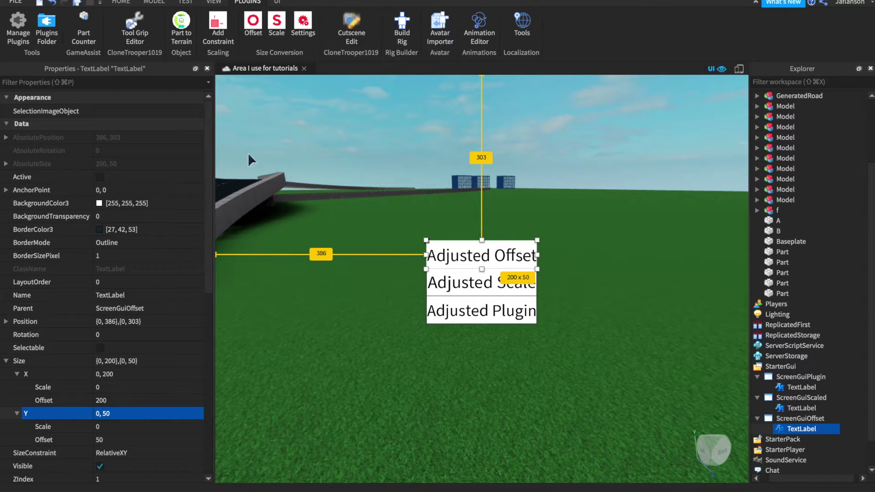
pyautogui.click(480, 307)
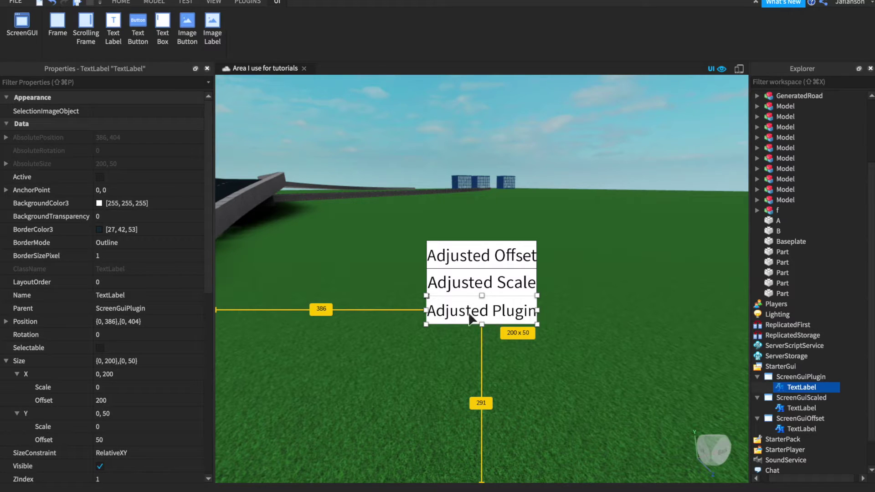
# Convert the Adjusted Plugin label to Scale units and check Position {0.397,0},{0.542,0}.
pyautogui.moveTo(797, 391)
pyautogui.click(249, 2)
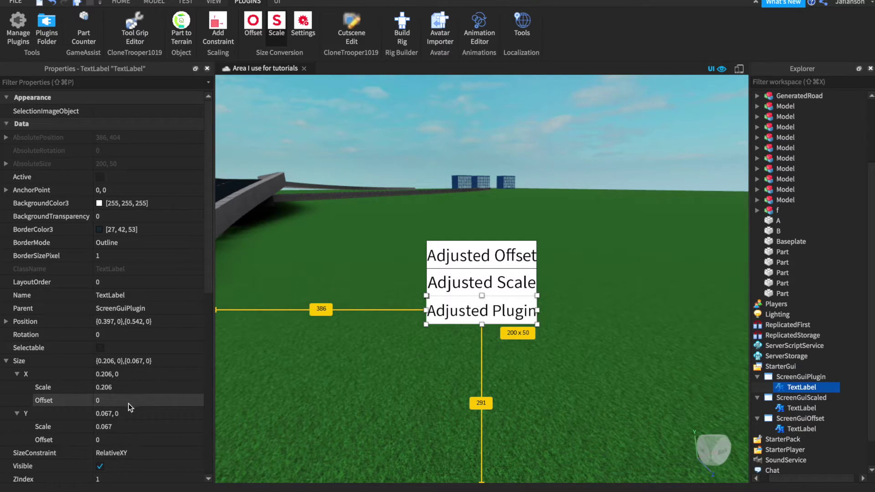
pyautogui.click(6, 322)
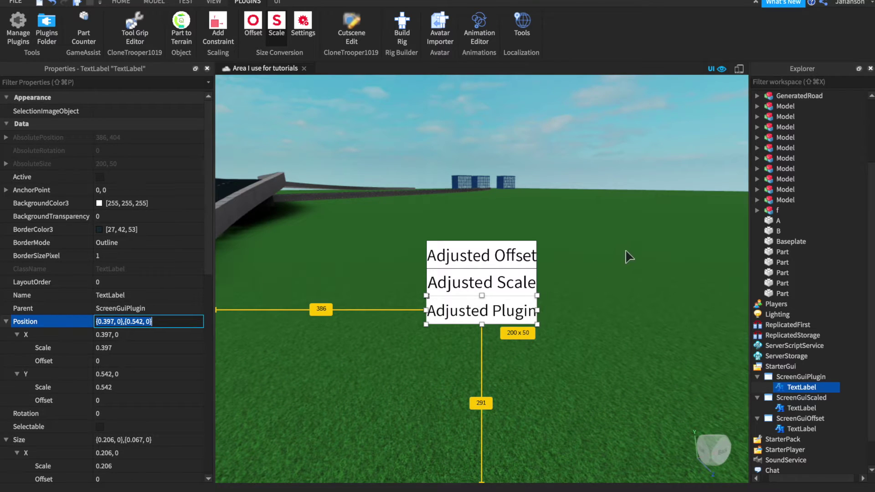
pyautogui.click(739, 69)
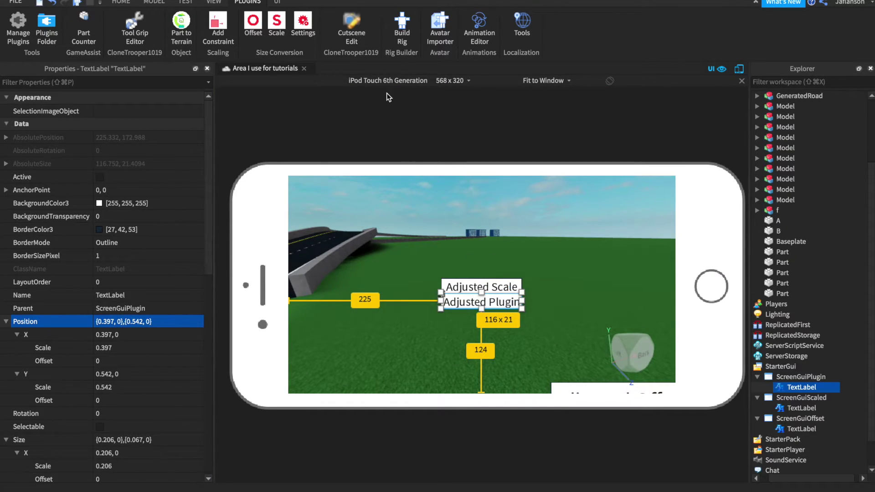
# Compare the labels on iPhone 4S, iPhone X and Xbox One 1920x1080, then end emulation.
pyautogui.click(388, 81)
pyautogui.click(365, 109)
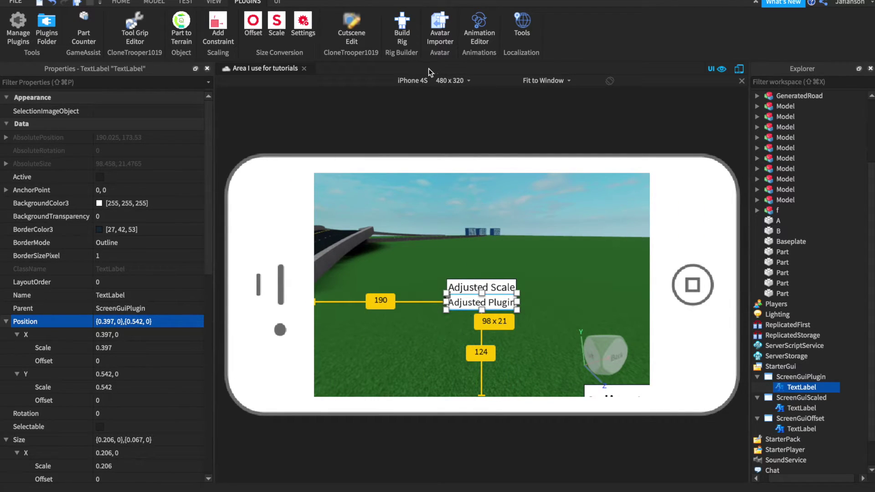
pyautogui.click(419, 80)
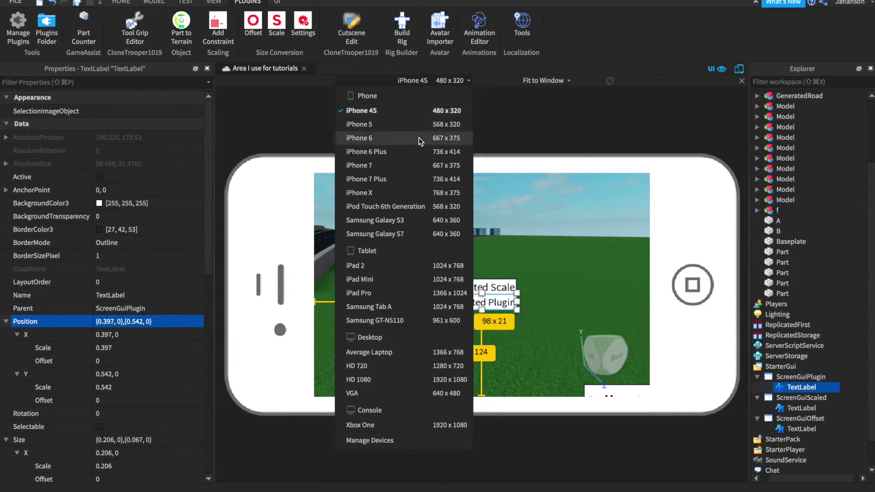
pyautogui.click(382, 193)
pyautogui.click(379, 84)
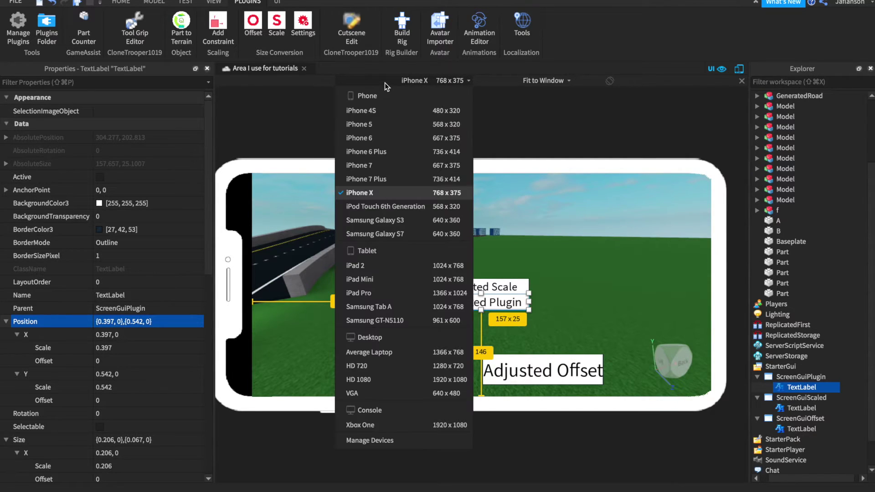
pyautogui.click(375, 427)
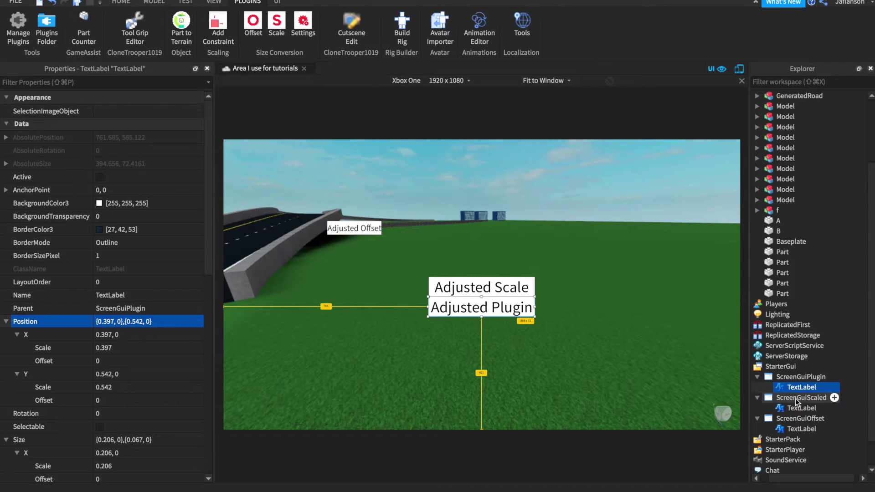
pyautogui.click(739, 69)
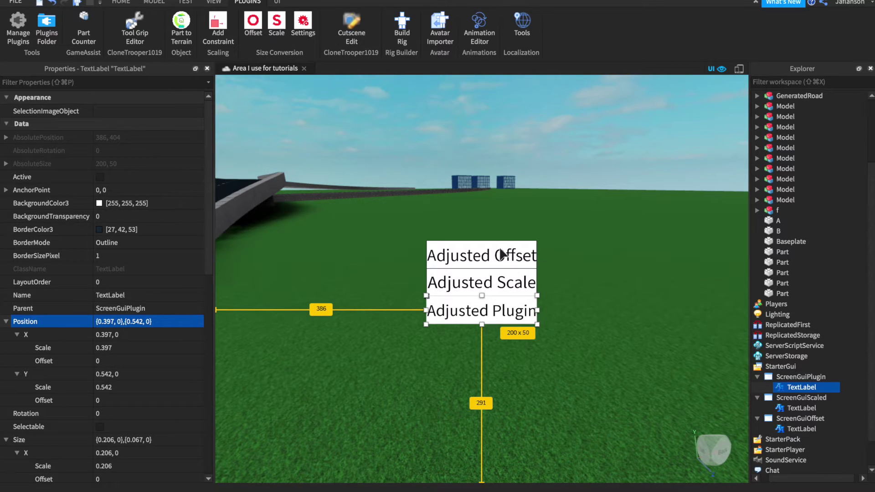
# Collapse the ScreenGui groups in Explorer and bring up StarterGui's context menu.
pyautogui.click(758, 377)
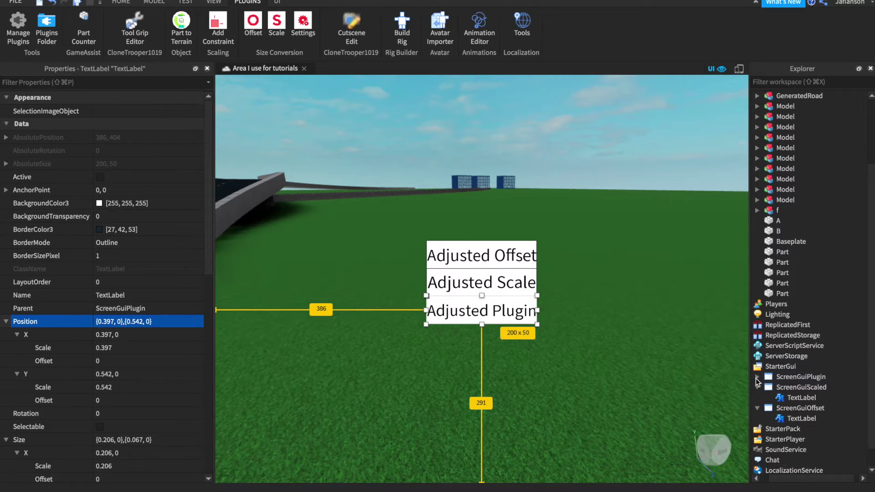
pyautogui.click(801, 381)
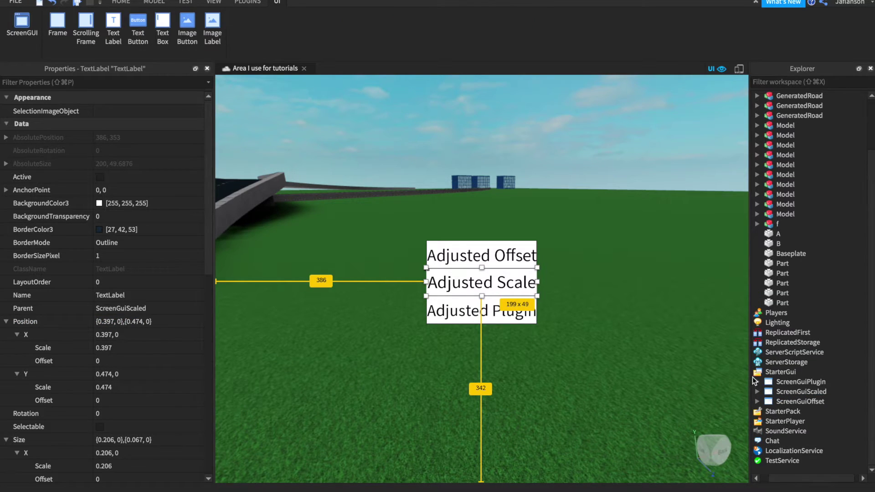
pyautogui.rightClick(776, 371)
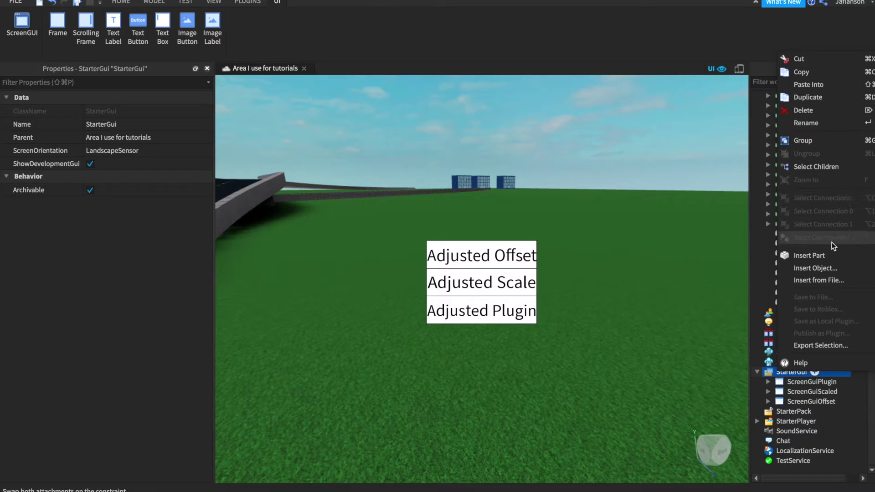
# Insert a new ScreenGui into StarterGui, found by searching 'scree'.
pyautogui.click(822, 266)
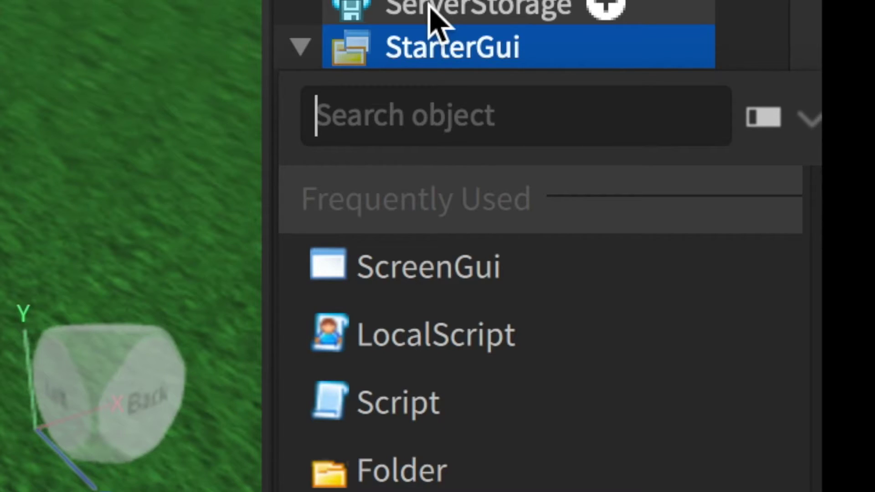
pyautogui.write('scree')
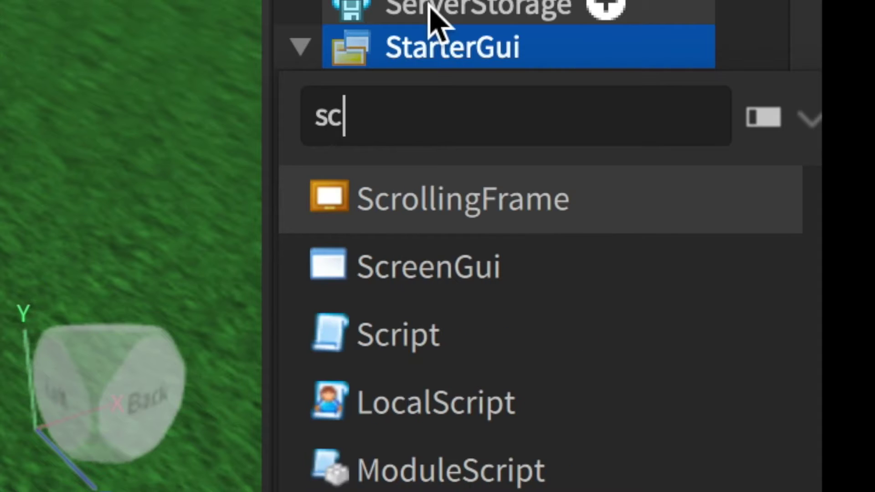
pyautogui.click(509, 219)
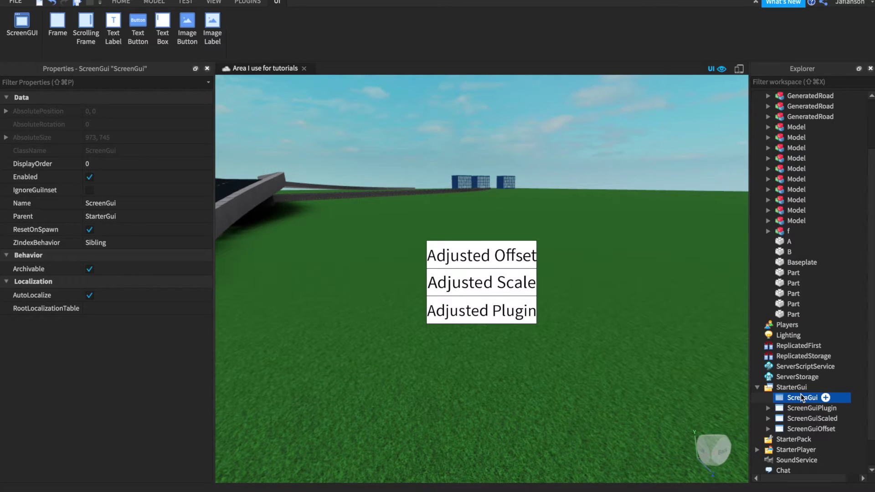
# Add a TextLabel inside the new ScreenGui.
pyautogui.rightClick(800, 393)
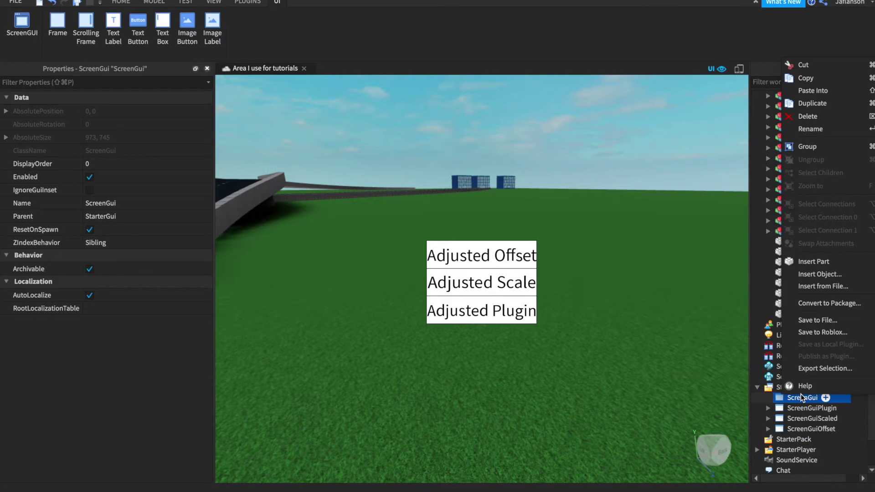
pyautogui.click(819, 275)
pyautogui.click(784, 476)
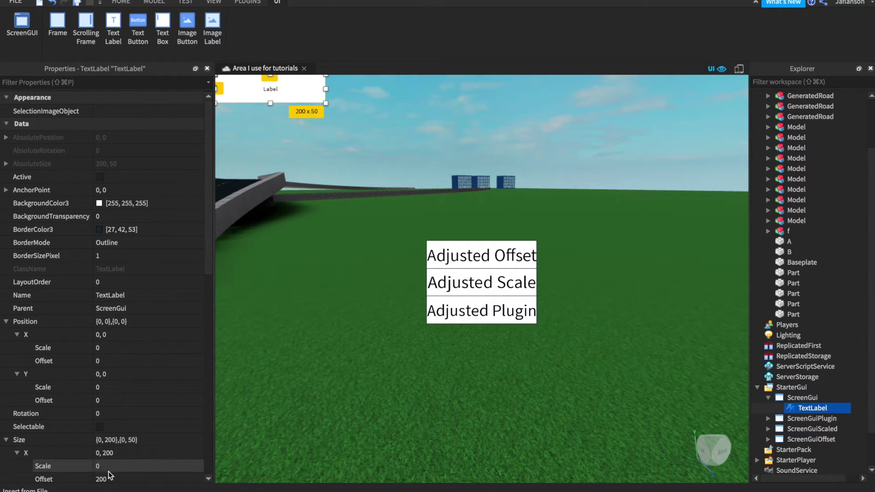
# Drag the new TextLabel just above Adjusted Offset, 386 px from the left and 253 px down.
pyautogui.scroll(-3, 126, 446)
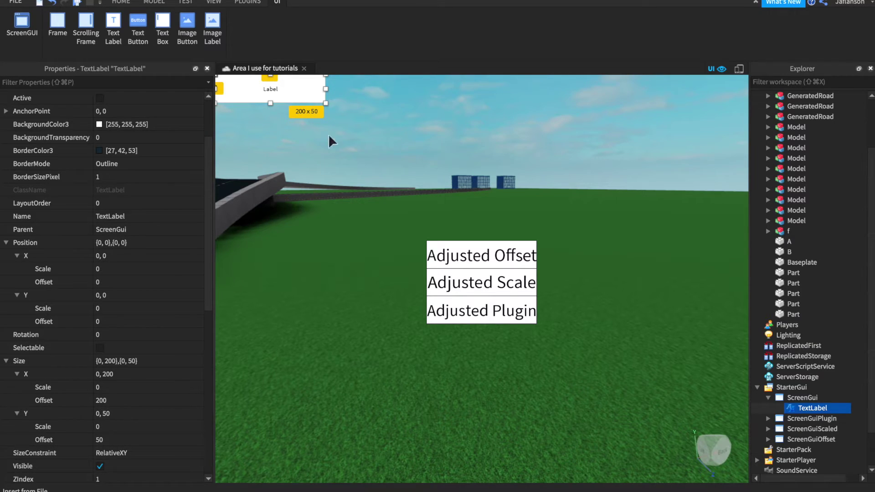
pyautogui.moveTo(306, 90); pyautogui.dragTo(369, 146)
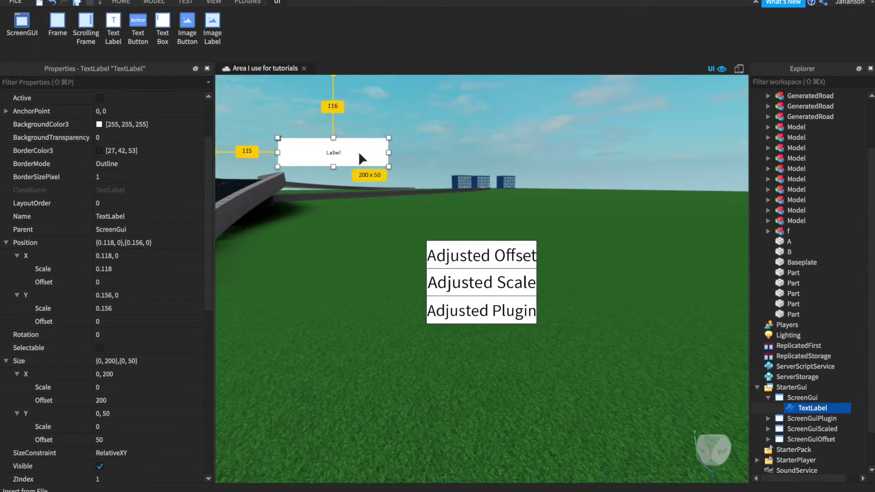
pyautogui.moveTo(314, 154); pyautogui.dragTo(421, 179)
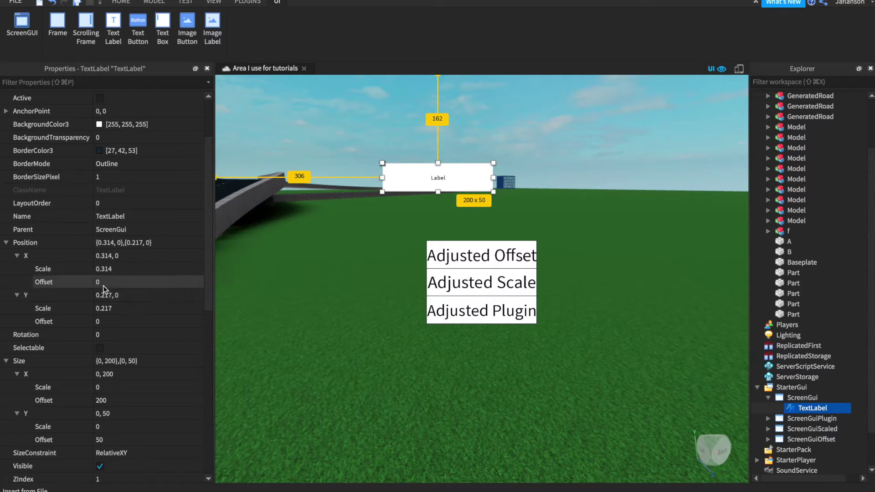
pyautogui.moveTo(455, 174); pyautogui.dragTo(501, 225)
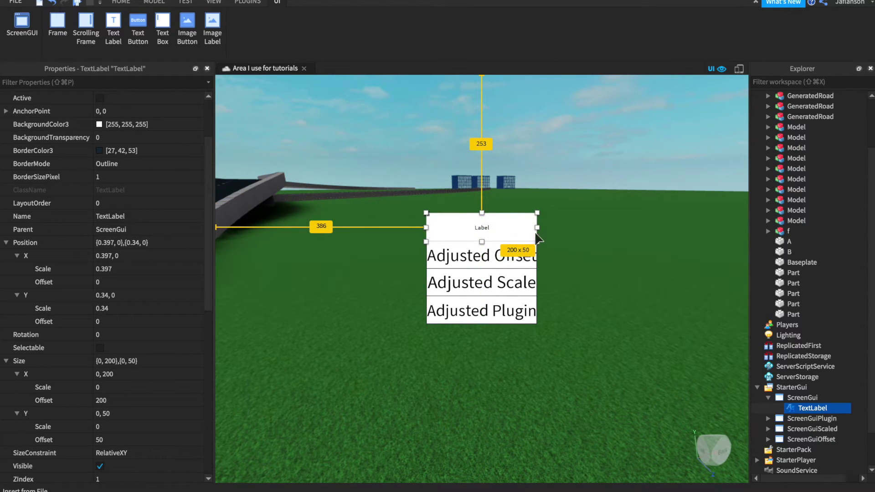
pyautogui.scroll(-7, 70, 387)
# Set the new label's Text to DEMO and enable TextScaled.
pyautogui.scroll(-3, 70, 386)
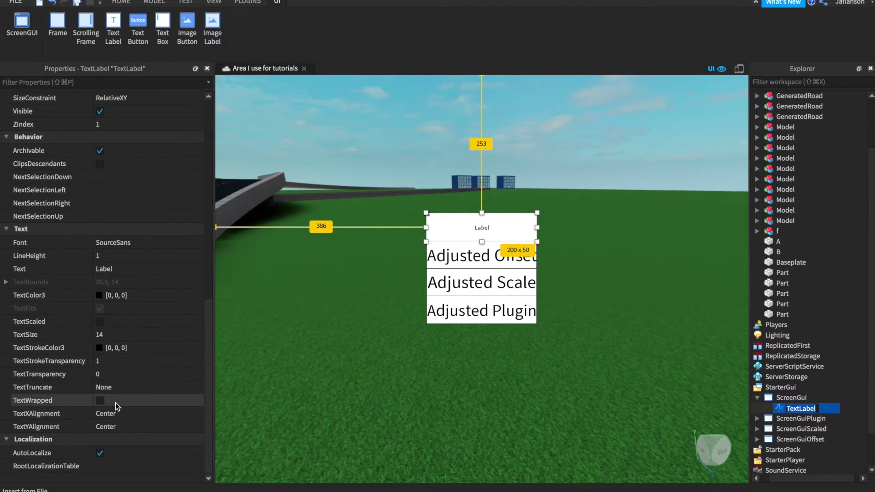
pyautogui.click(111, 269)
pyautogui.write('S')
pyautogui.press('Return')
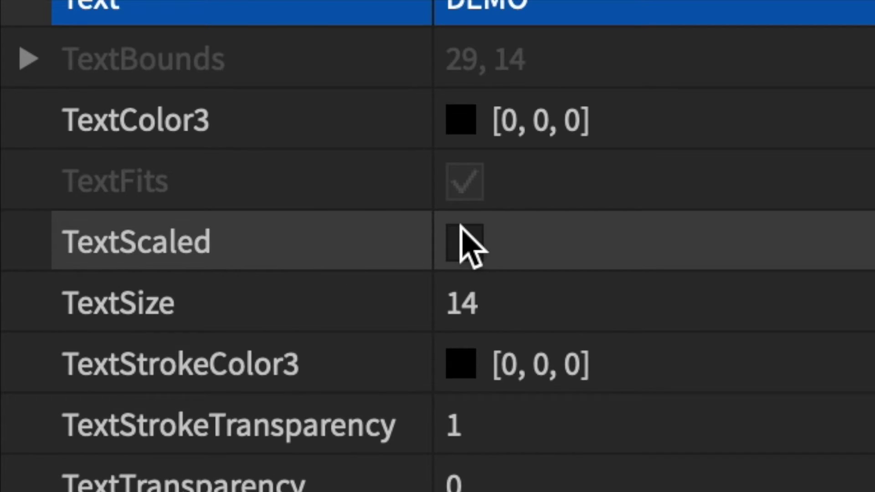
pyautogui.click(100, 322)
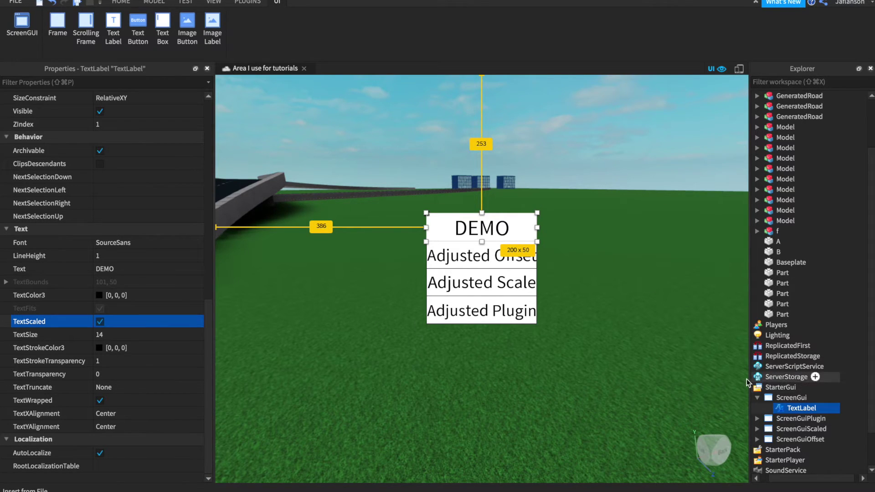
pyautogui.scroll(6, 78, 268)
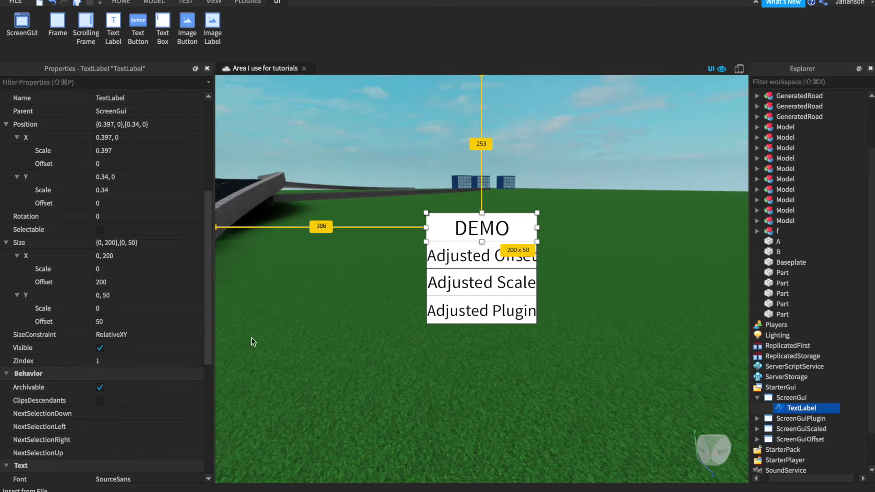
pyautogui.moveTo(522, 223)
pyautogui.mouseDown()
pyautogui.moveTo(520, 179)
pyautogui.moveTo(524, 221)
pyautogui.mouseUp()
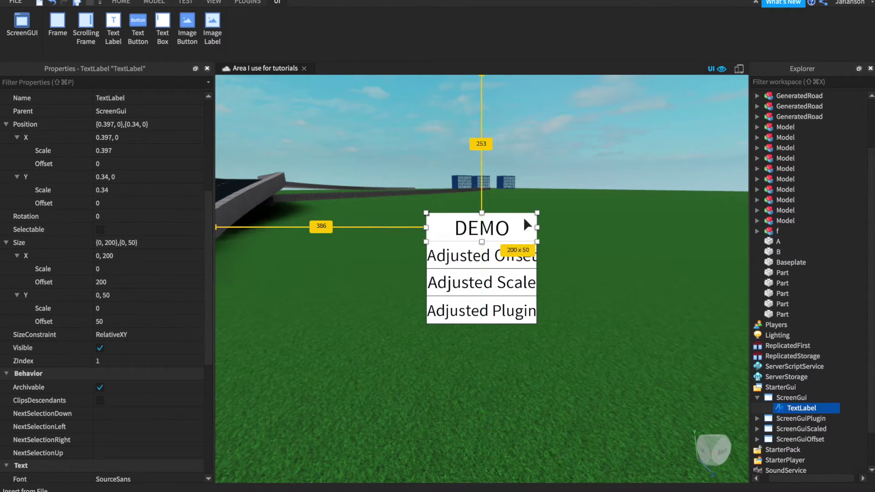
# Turn on device emulation and pick iPhone 4S as the emulated screen.
pyautogui.click(739, 70)
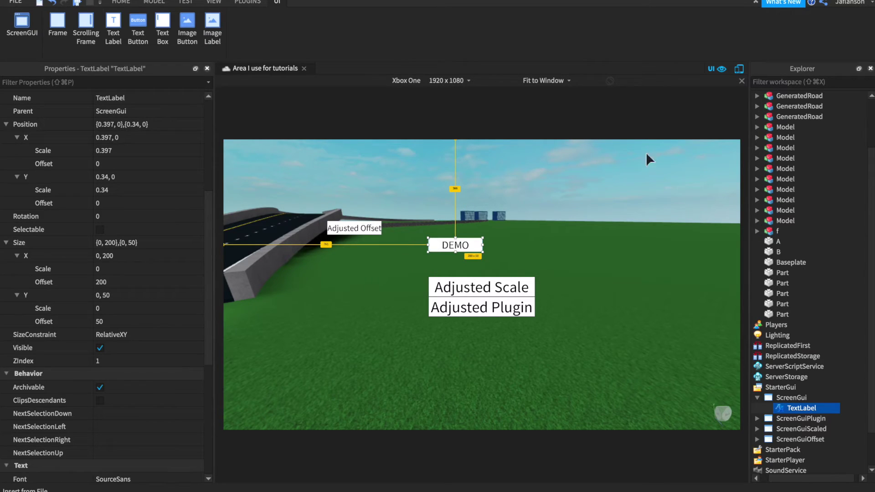
pyautogui.click(455, 83)
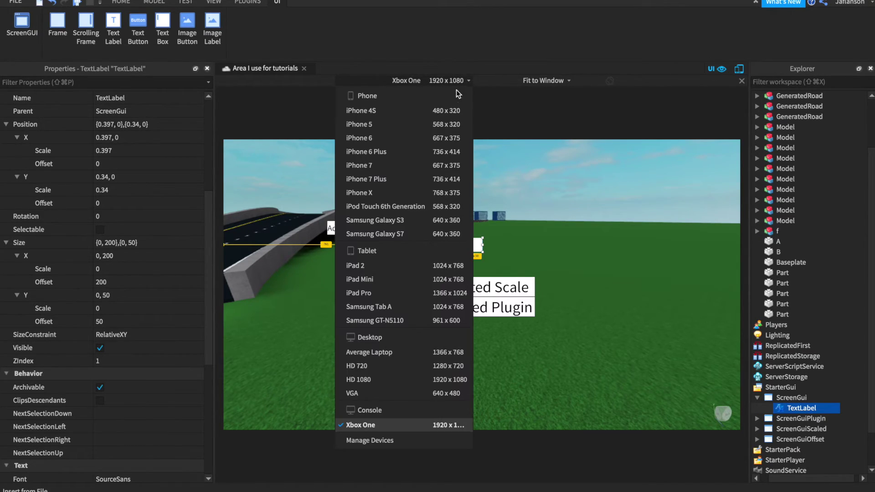
pyautogui.click(391, 114)
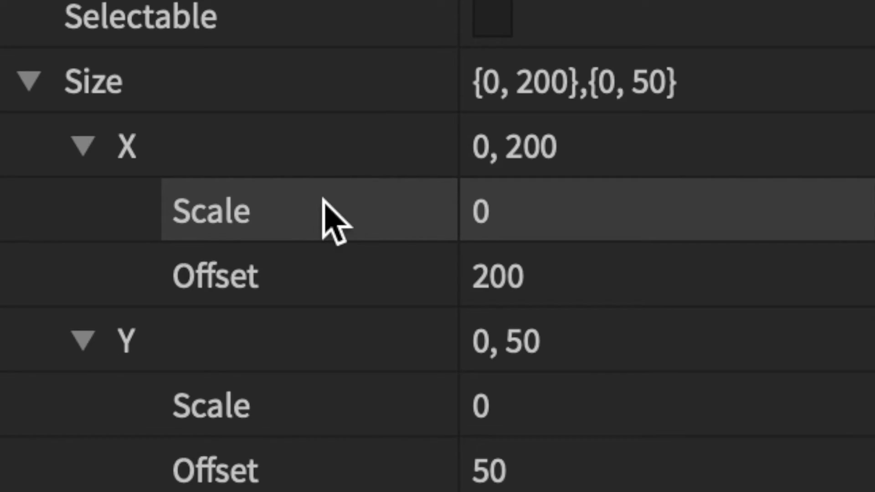
# Set the DEMO label's Size to X Scale 0.1, X Offset 0, Y Scale 0.2, Y Offset 0.
pyautogui.click(513, 215)
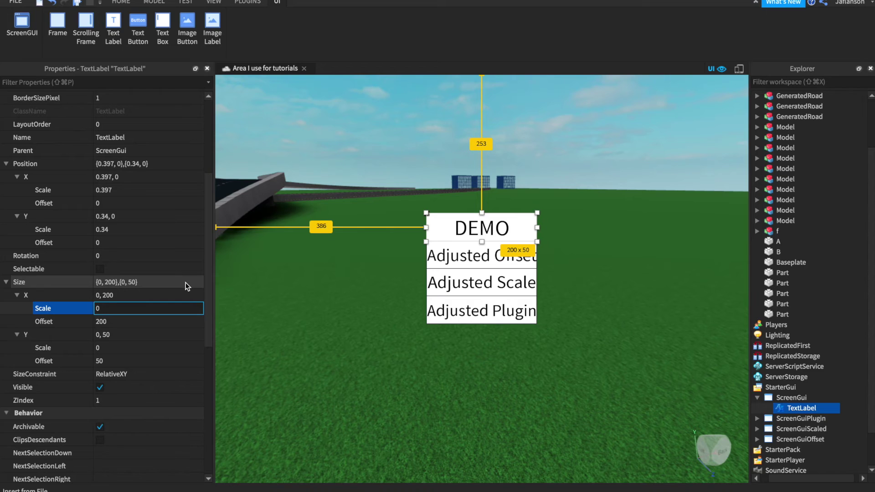
pyautogui.write('.1')
pyautogui.press('Return')
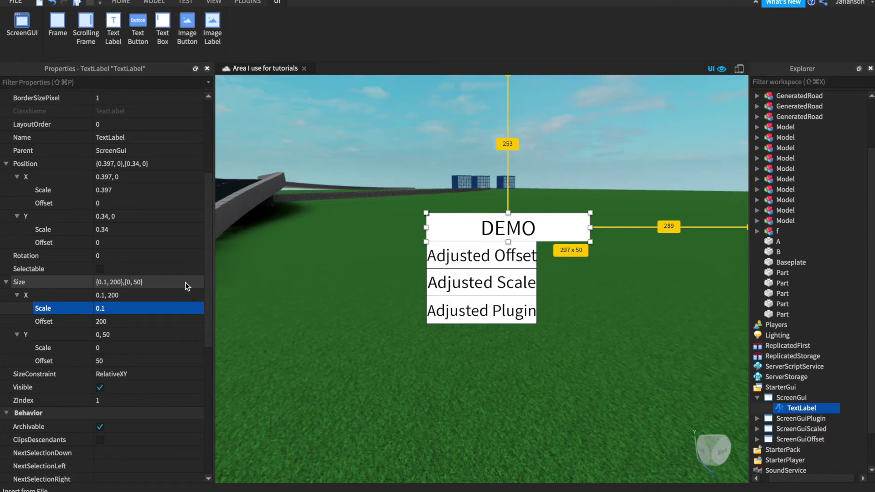
pyautogui.click(139, 323)
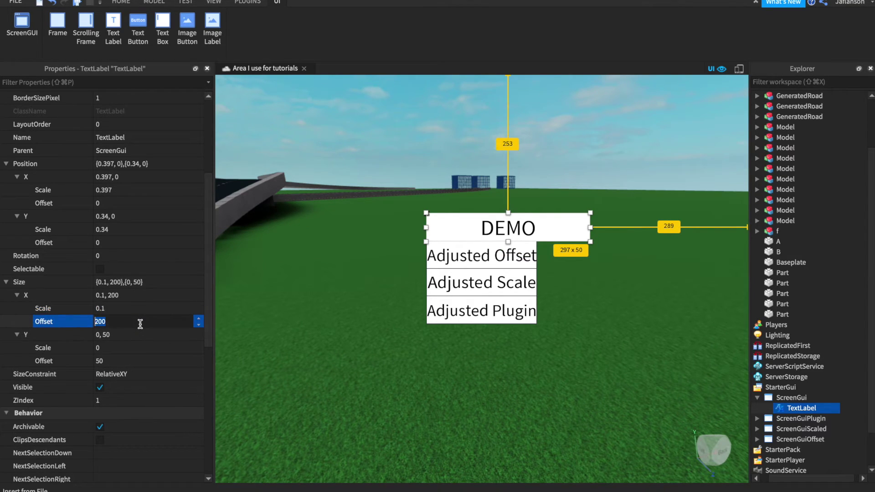
pyautogui.press('Return')
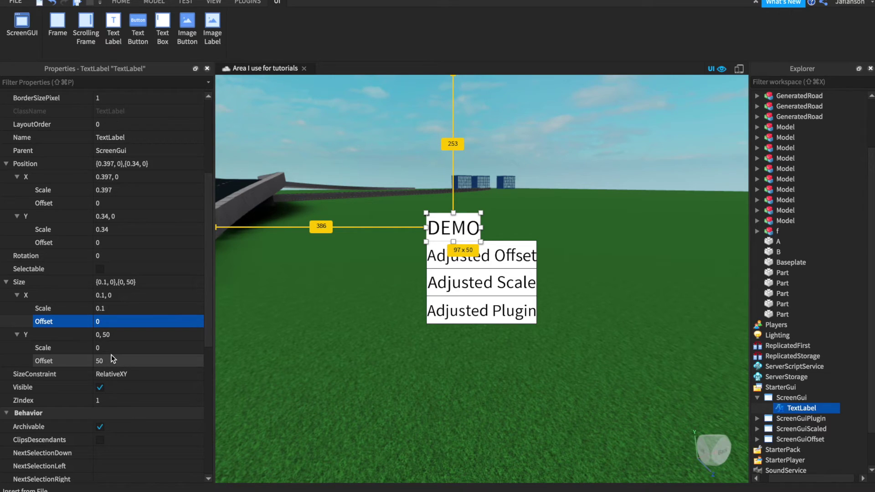
pyautogui.click(121, 347)
pyautogui.write('.2')
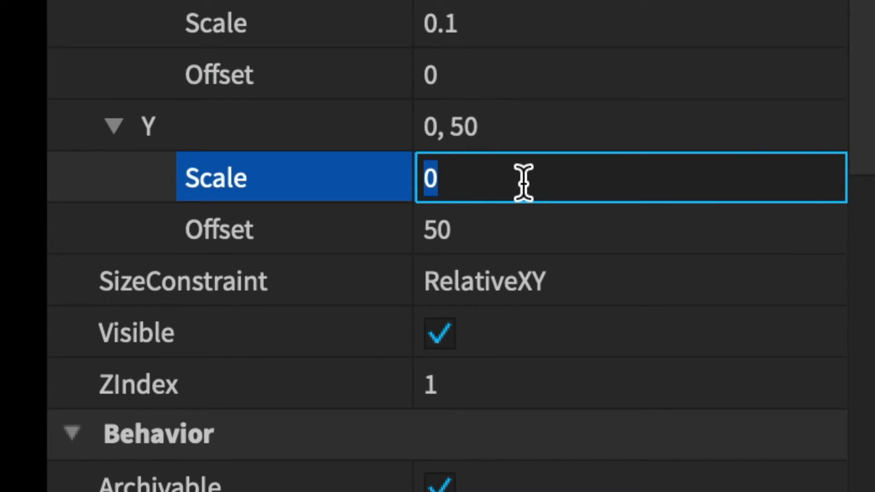
pyautogui.press('Return')
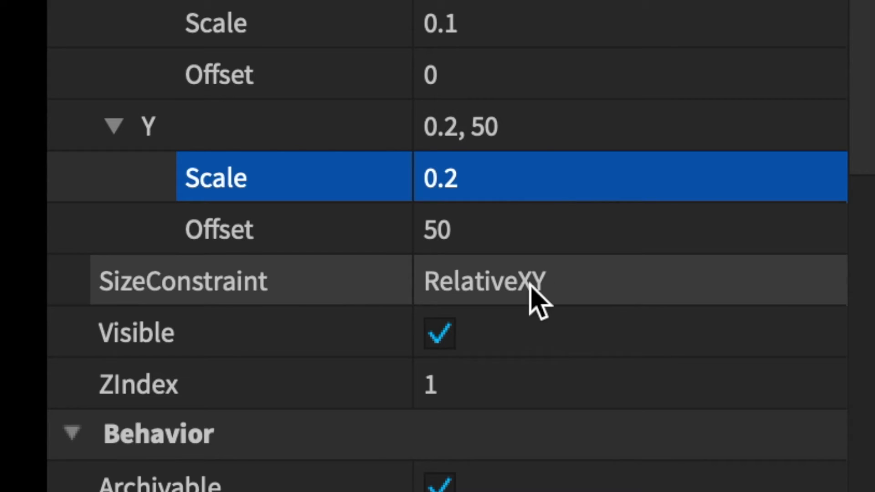
pyautogui.click(536, 238)
pyautogui.write('0')
pyautogui.press('Return')
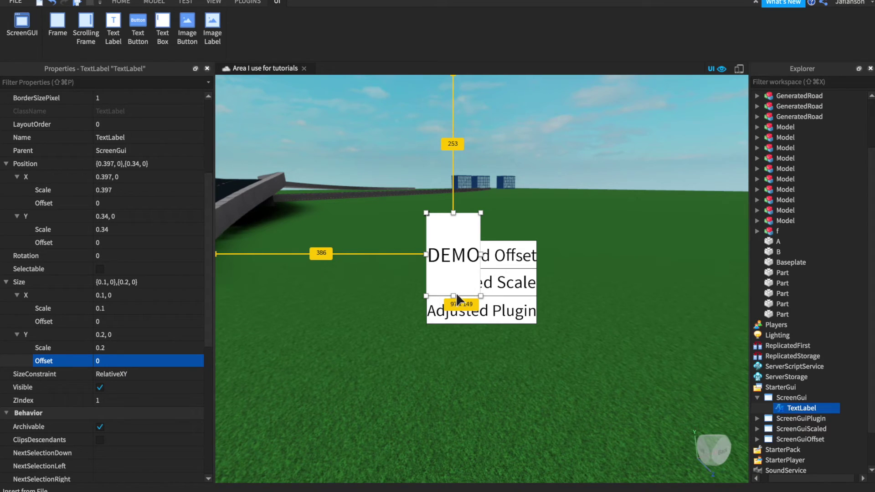
# Drag DEMO's handles to shorten it to text height and widen it to match the other labels.
pyautogui.moveTo(453, 296); pyautogui.dragTo(457, 242)
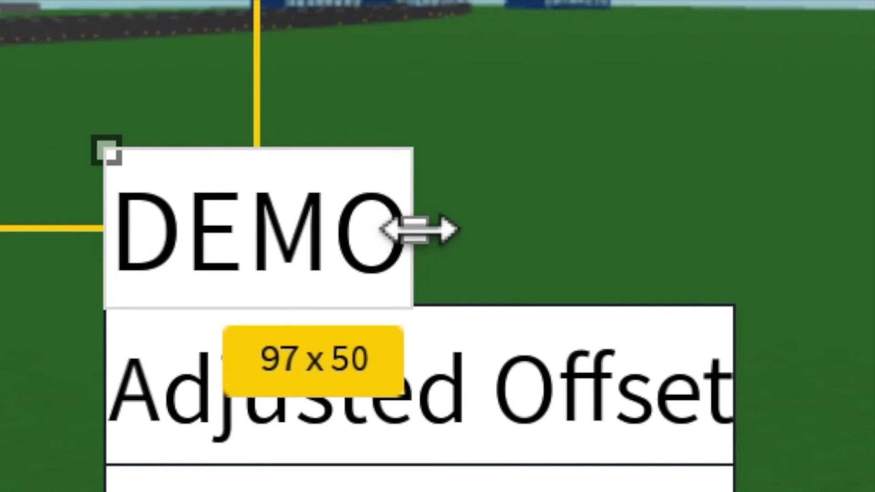
pyautogui.moveTo(482, 227); pyautogui.dragTo(515, 229)
pyautogui.moveTo(604, 243); pyautogui.dragTo(728, 265)
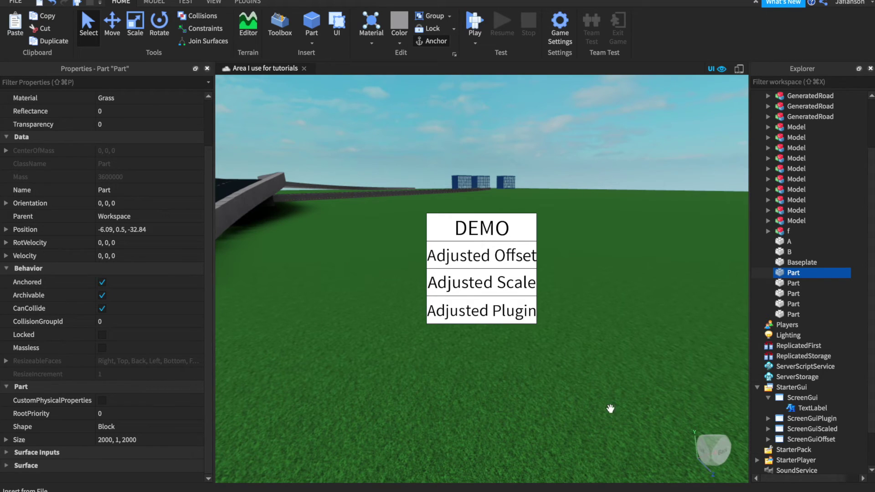
# Select the DEMO label and switch device emulation back on.
pyautogui.click(514, 286)
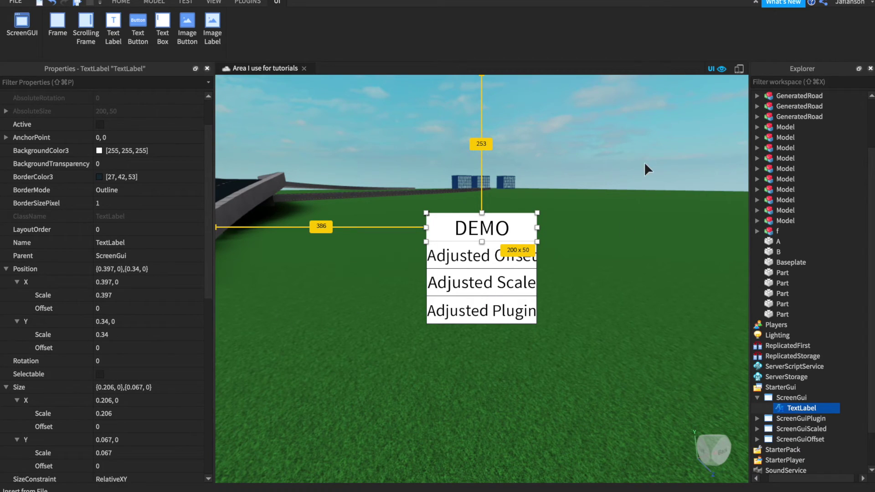
pyautogui.click(739, 69)
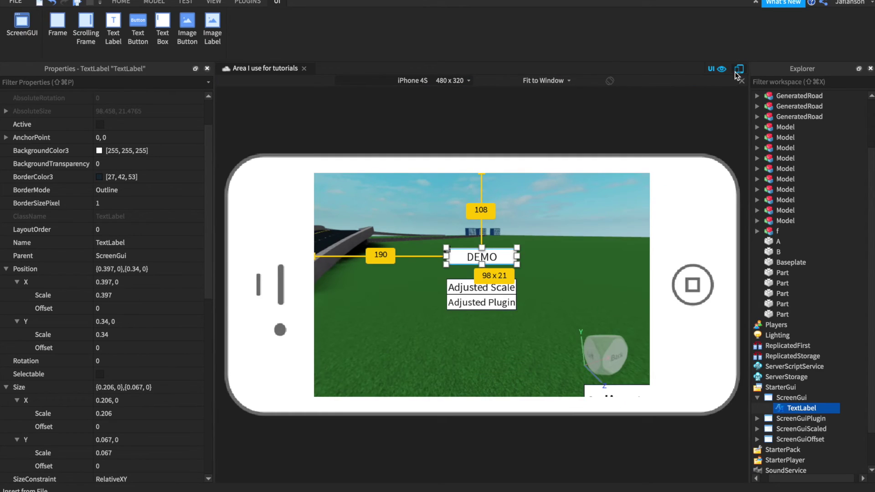
# Emulate an iPhone X screen, then drag all four labels to the top-left corner.
pyautogui.click(451, 80)
pyautogui.click(364, 194)
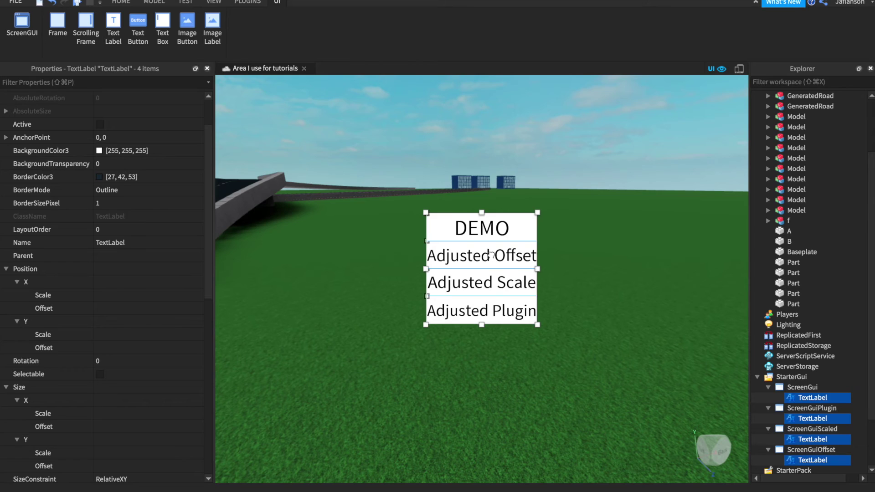
pyautogui.moveTo(490, 254); pyautogui.dragTo(282, 125)
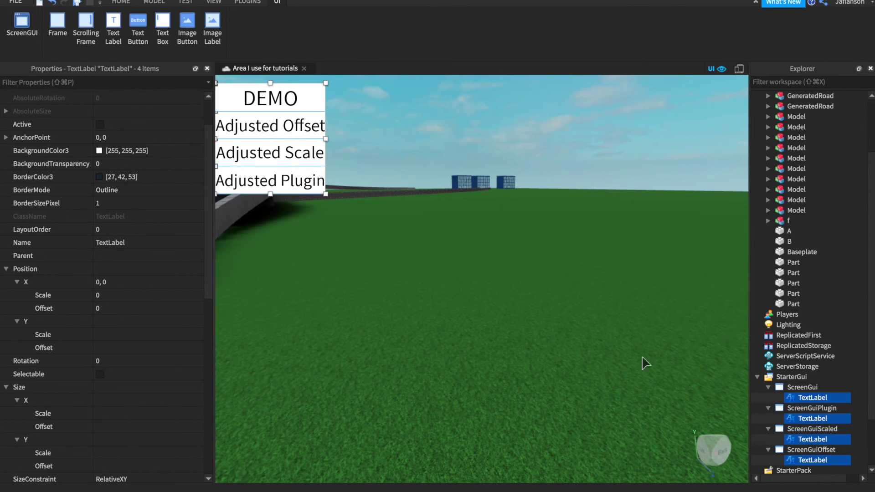
# Re-enable device emulation and switch the emulated device to iPad Pro.
pyautogui.click(739, 68)
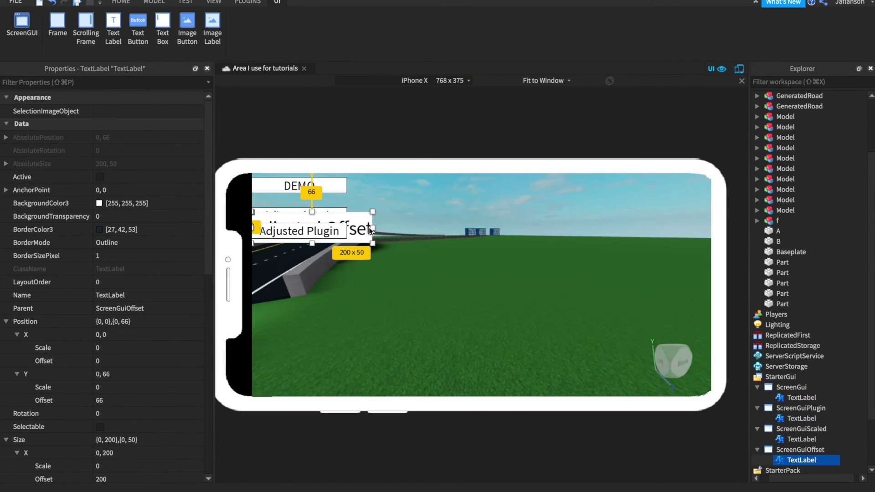
pyautogui.click(466, 84)
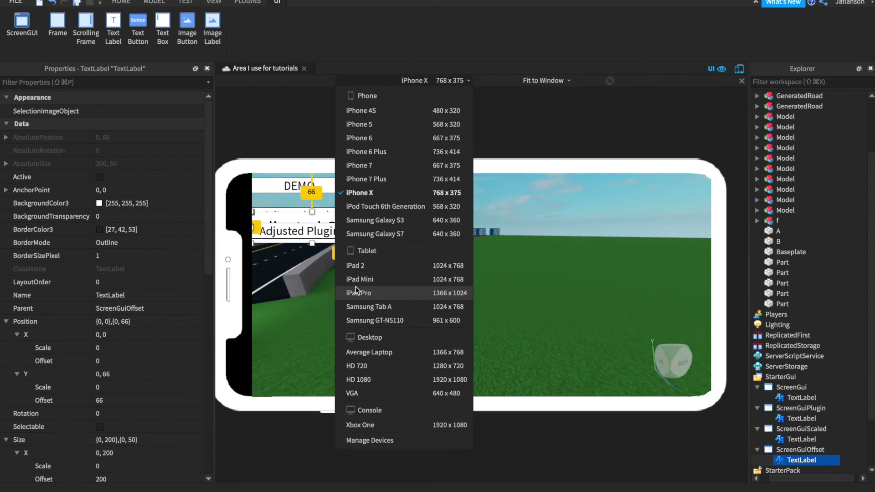
pyautogui.click(356, 286)
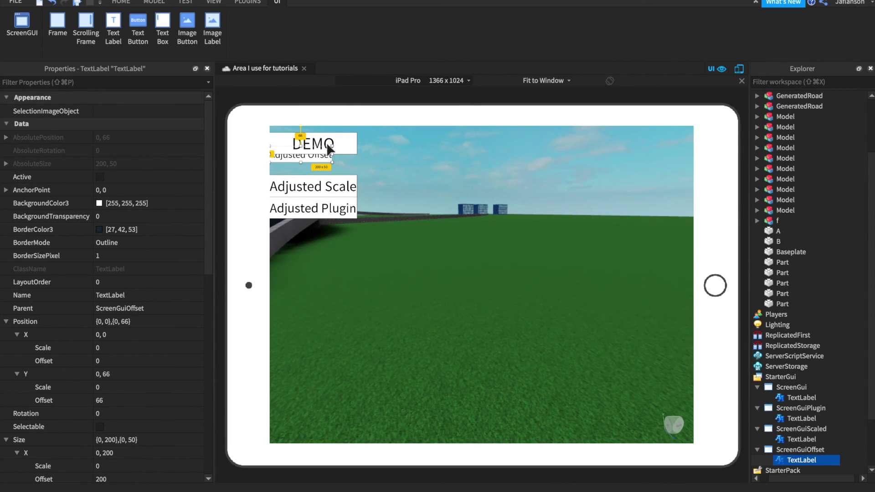